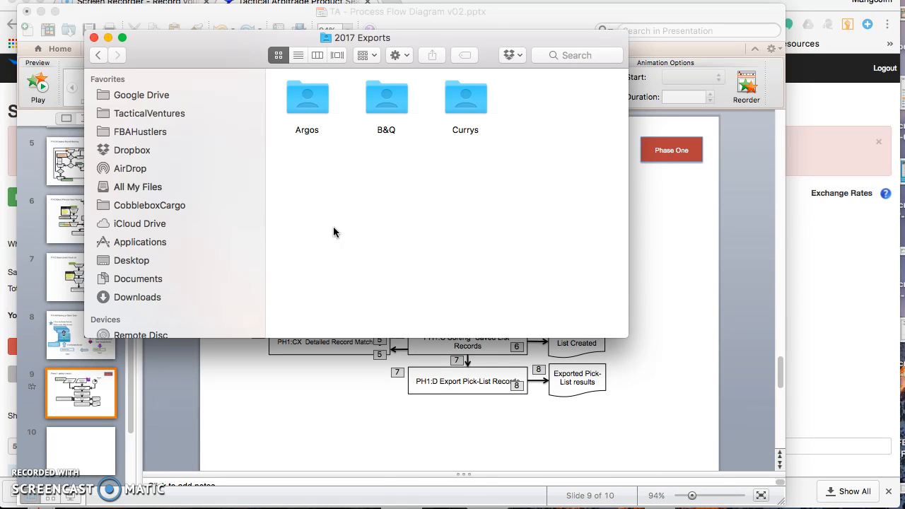
Open the Argos folder and its Argos-100417 subfolder to examine the saved export file in list view
{"action": "double_click", "coordinate": [310, 106]}
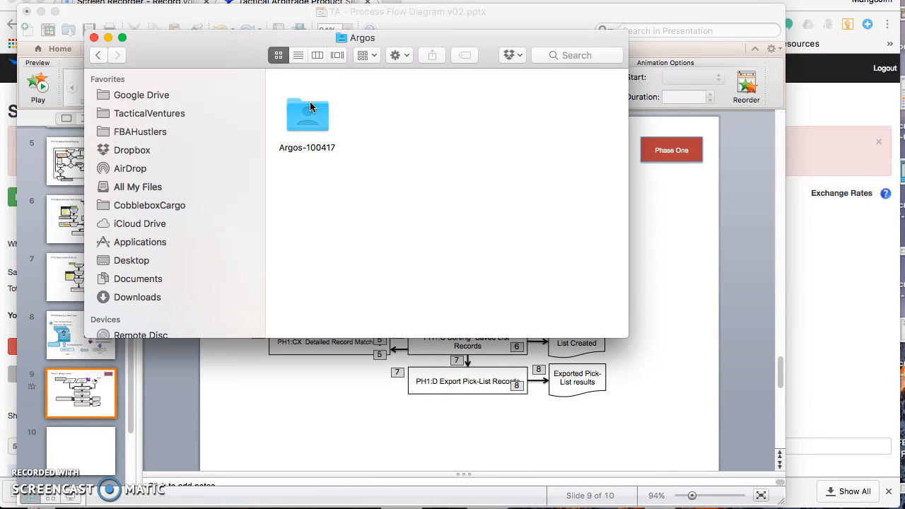
{"action": "double_click", "coordinate": [309, 109]}
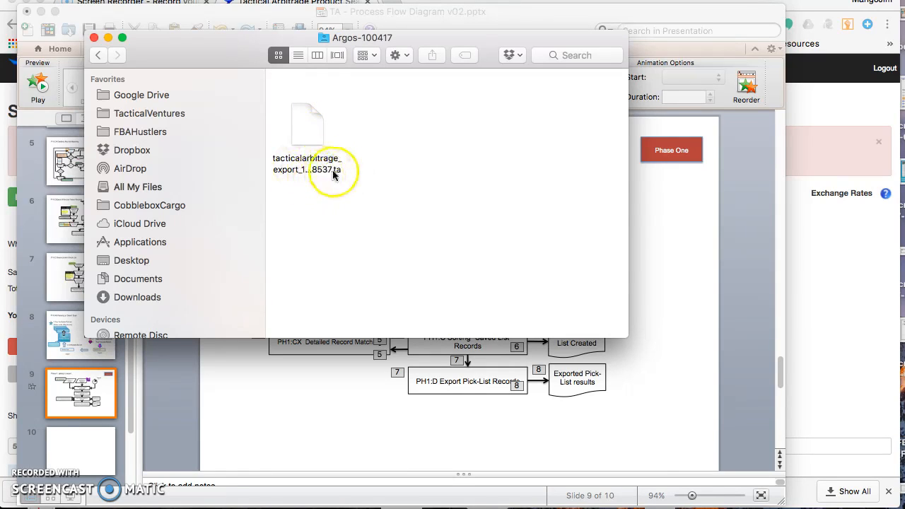
{"action": "left_click", "coordinate": [298, 56]}
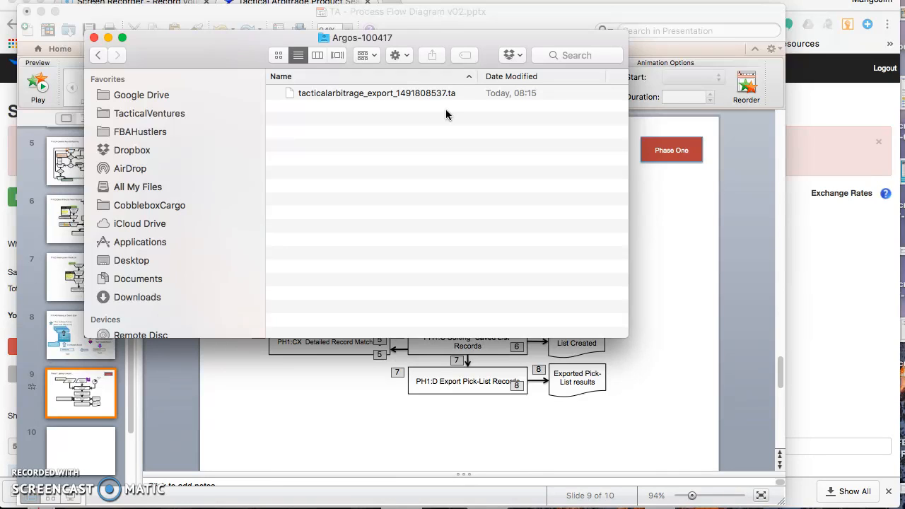
Navigate back to TacticalVentures and reopen the Exports and 2017 Exports folders
{"action": "left_click", "coordinate": [99, 57]}
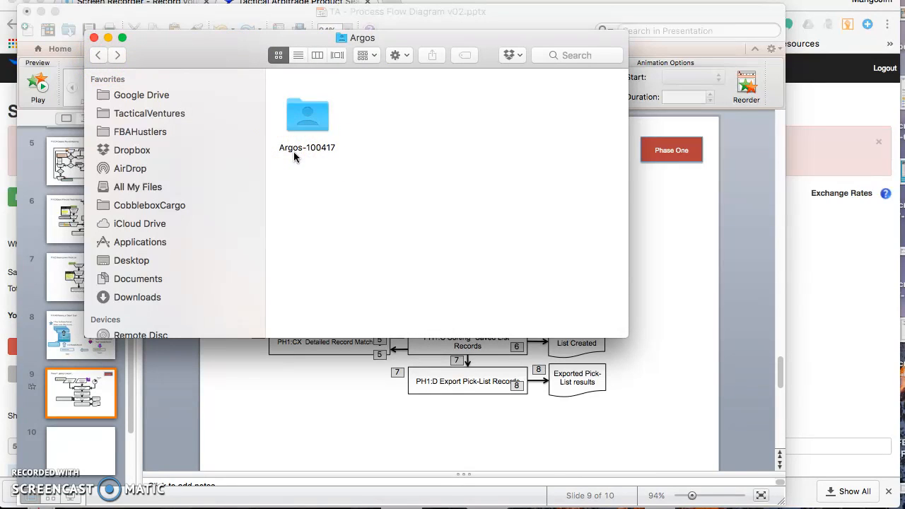
{"action": "left_click", "coordinate": [98, 55]}
{"action": "left_click", "coordinate": [101, 56]}
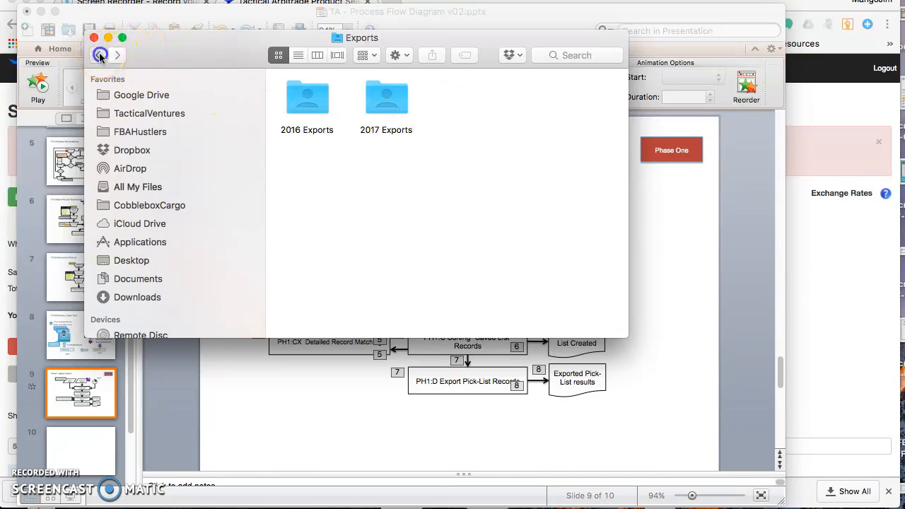
{"action": "left_click", "coordinate": [99, 56]}
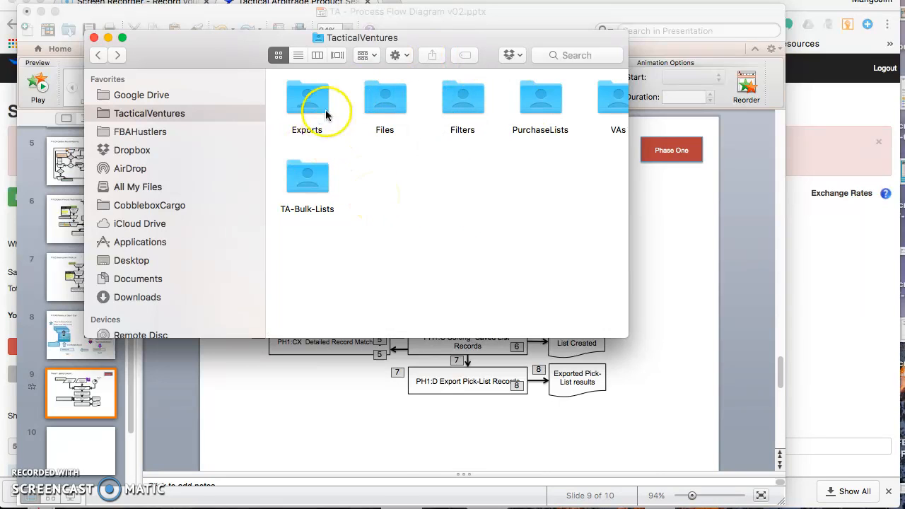
{"action": "double_click", "coordinate": [304, 107]}
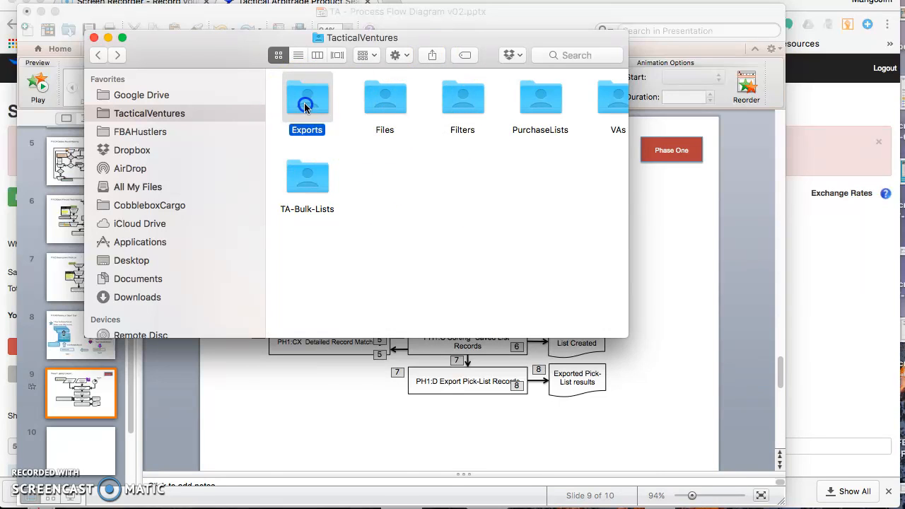
{"action": "left_click", "coordinate": [383, 113]}
{"action": "double_click", "coordinate": [383, 113]}
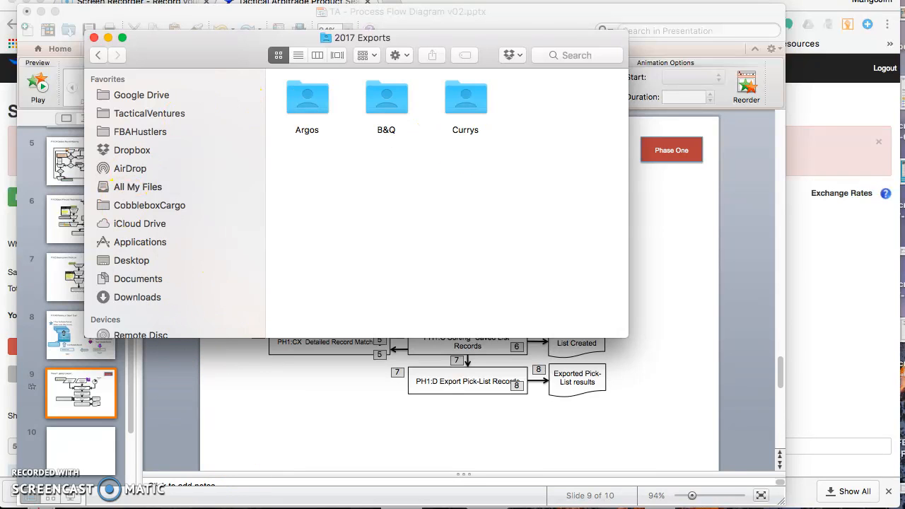
Switch to the browser and load the Picklist-Apr2017-B&Q saved list
{"action": "key", "text": "super+Tab"}
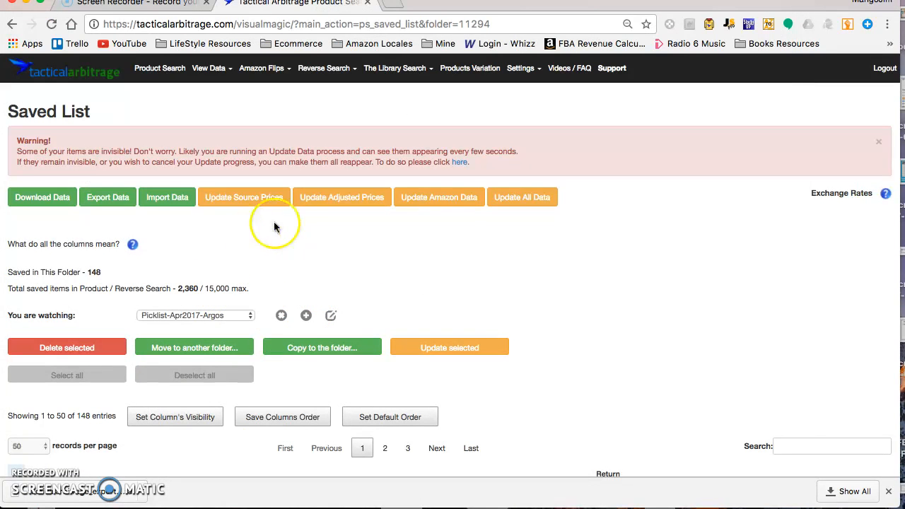
{"action": "left_click", "coordinate": [212, 71]}
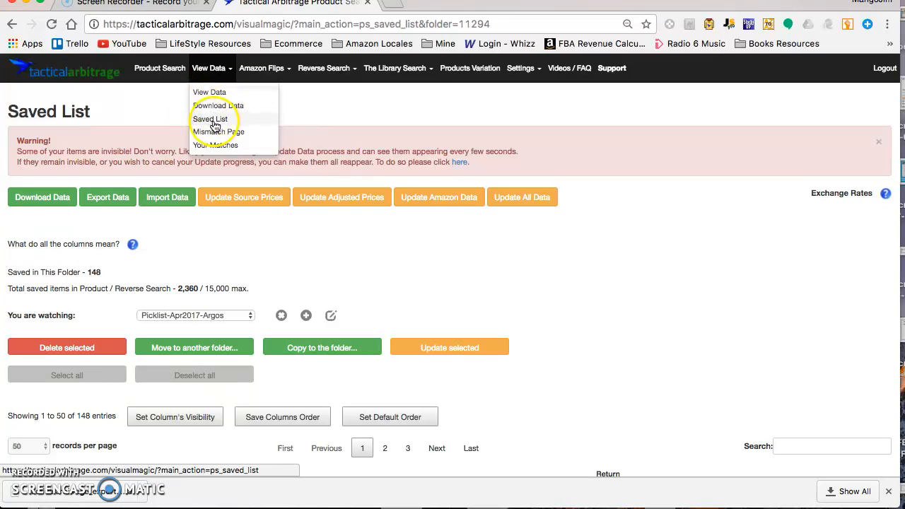
{"action": "left_click", "coordinate": [243, 315]}
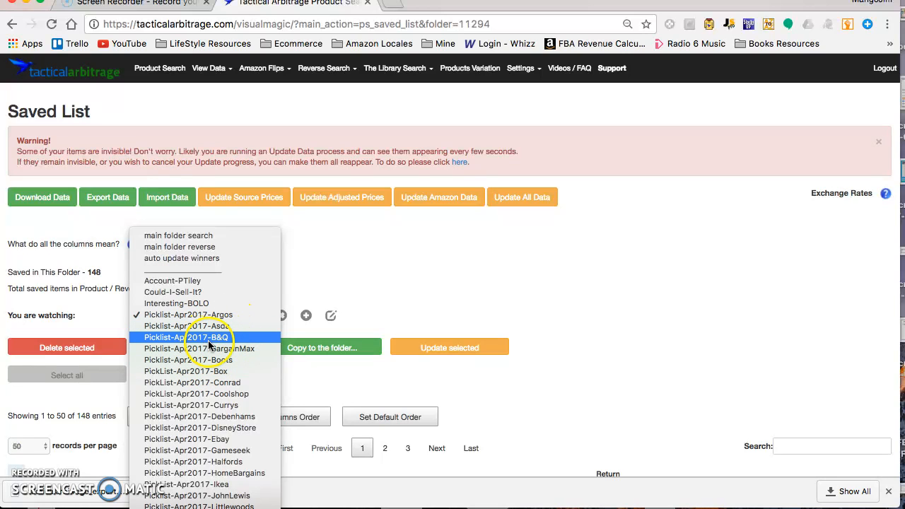
{"action": "left_click", "coordinate": [222, 338]}
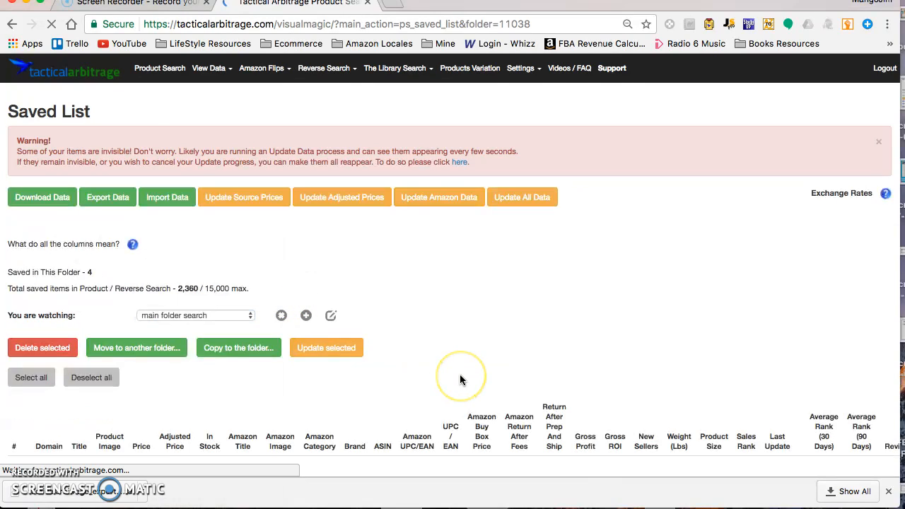
Scroll through the products in the B&Q saved list
{"action": "scroll", "coordinate": [460, 375], "scroll_direction": "down", "scroll_amount": 3}
{"action": "scroll", "coordinate": [460, 374], "scroll_direction": "down", "scroll_amount": 5}
{"action": "scroll", "coordinate": [460, 375], "scroll_direction": "up", "scroll_amount": 2}
{"action": "scroll", "coordinate": [459, 374], "scroll_direction": "up", "scroll_amount": 2}
{"action": "scroll", "coordinate": [460, 374], "scroll_direction": "down", "scroll_amount": 5}
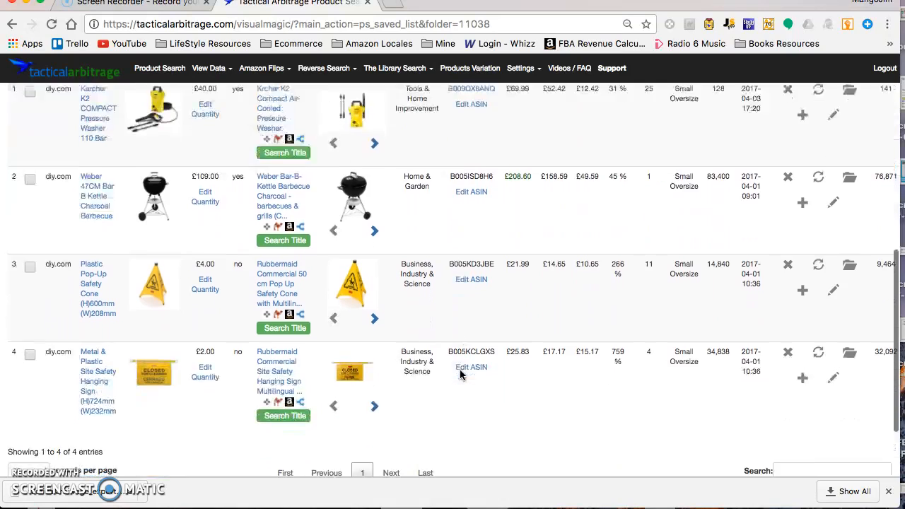
{"action": "scroll", "coordinate": [460, 375], "scroll_direction": "up", "scroll_amount": 5}
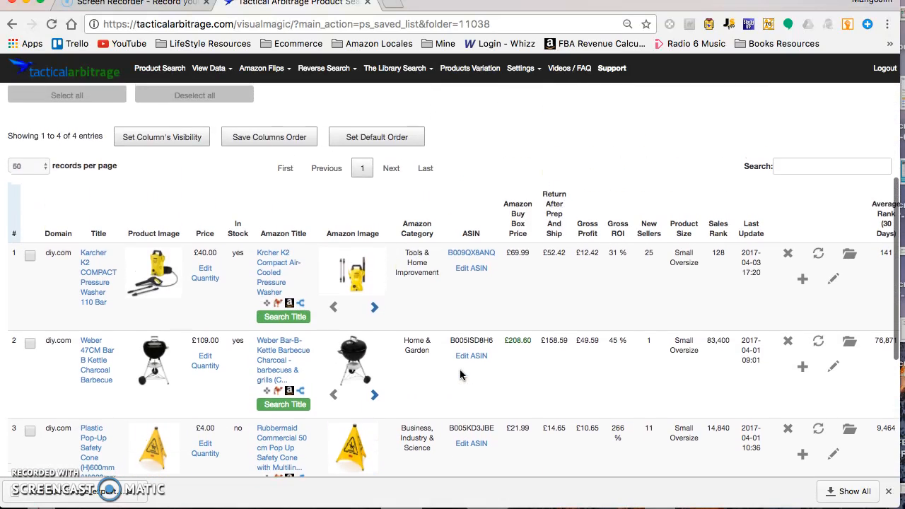
{"action": "scroll", "coordinate": [459, 374], "scroll_direction": "down", "scroll_amount": 4}
{"action": "scroll", "coordinate": [459, 375], "scroll_direction": "down", "scroll_amount": 1}
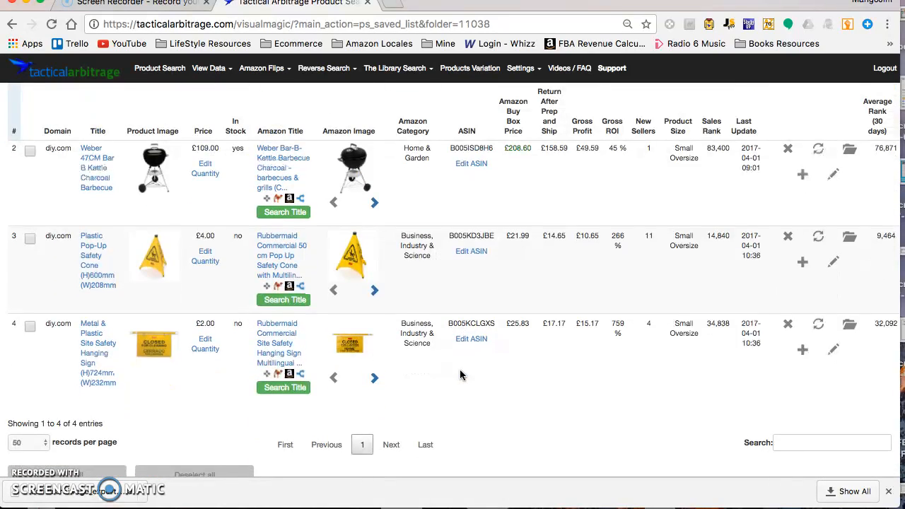
{"action": "scroll", "coordinate": [459, 374], "scroll_direction": "up", "scroll_amount": 4}
{"action": "scroll", "coordinate": [459, 371], "scroll_direction": "up", "scroll_amount": 3}
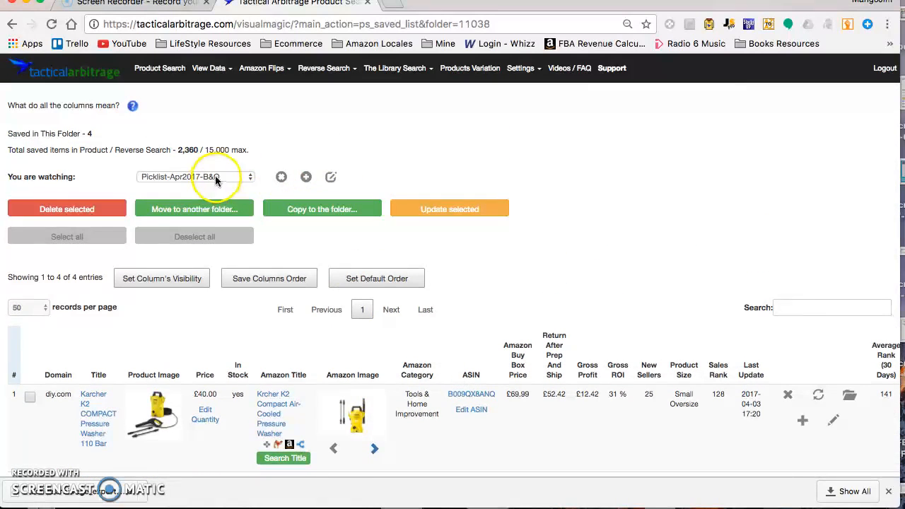
{"action": "scroll", "coordinate": [226, 162], "scroll_direction": "up", "scroll_amount": 1}
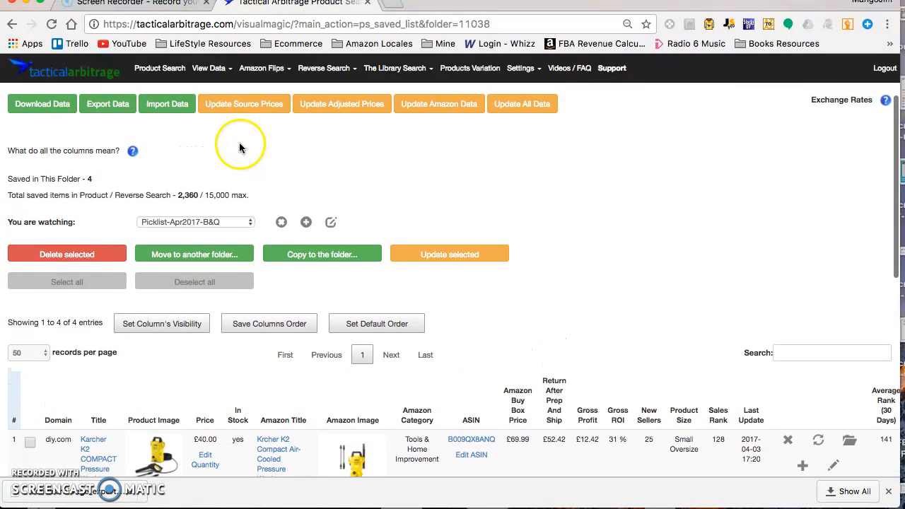
Export the B&Q list data and move the downloaded export file into the B&Q exports folder
{"action": "left_click", "coordinate": [106, 104]}
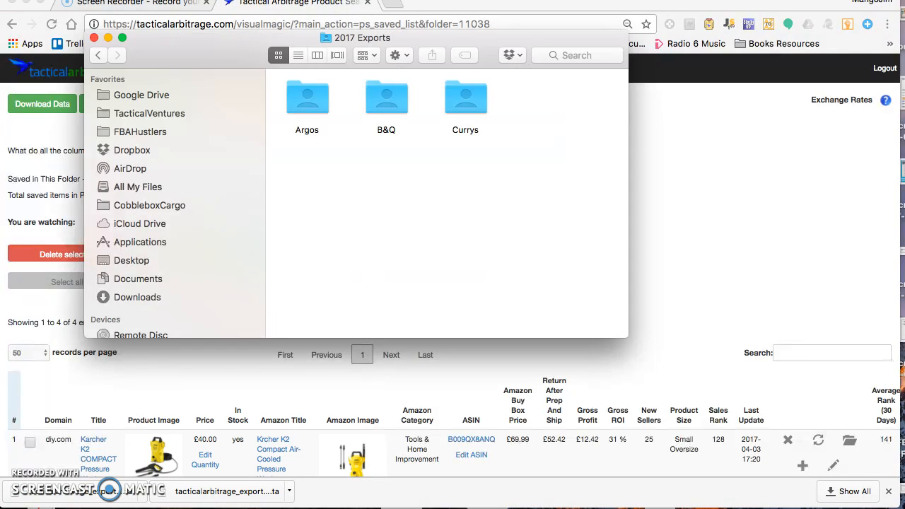
{"action": "left_click", "coordinate": [132, 297]}
{"action": "left_click_drag", "start_coordinate": [345, 92], "coordinate": [393, 147]}
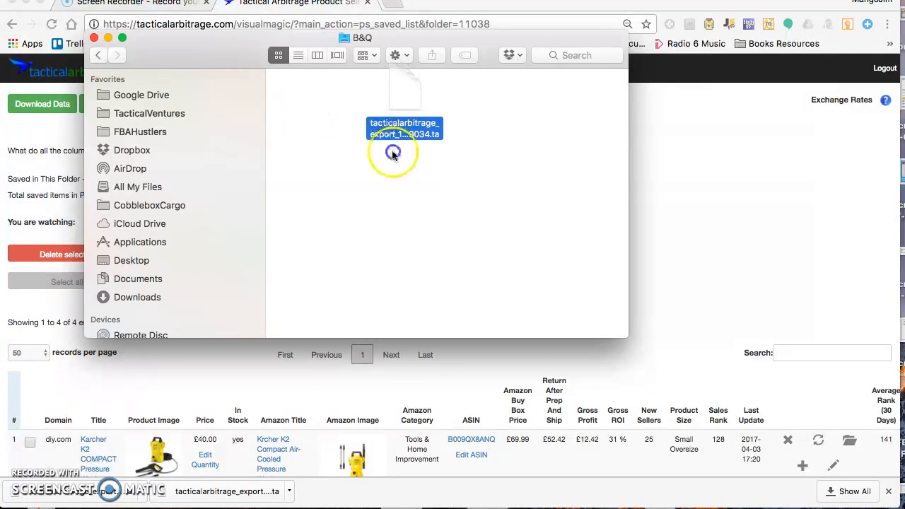
Create a new folder named B&Q 100417 and move the export file into it
{"action": "right_click", "coordinate": [493, 150]}
{"action": "left_click", "coordinate": [530, 157]}
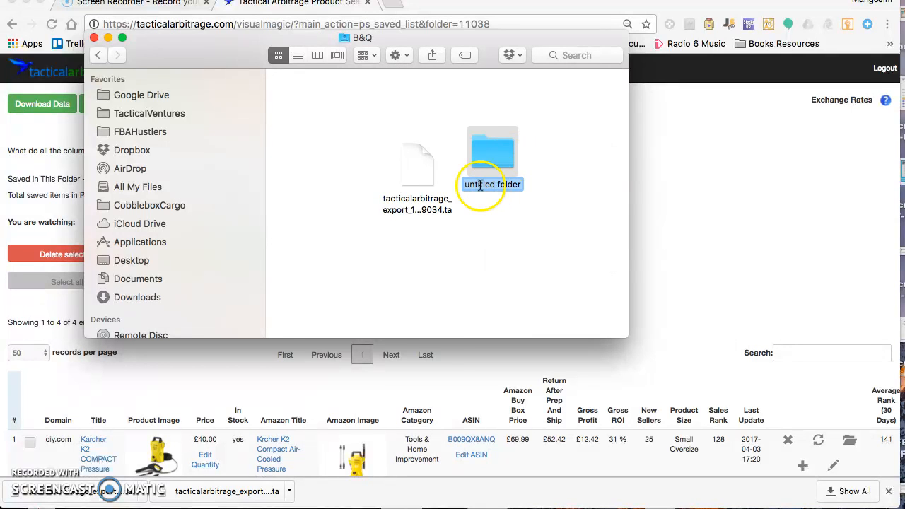
{"action": "type", "text": "B&Q 100417"}
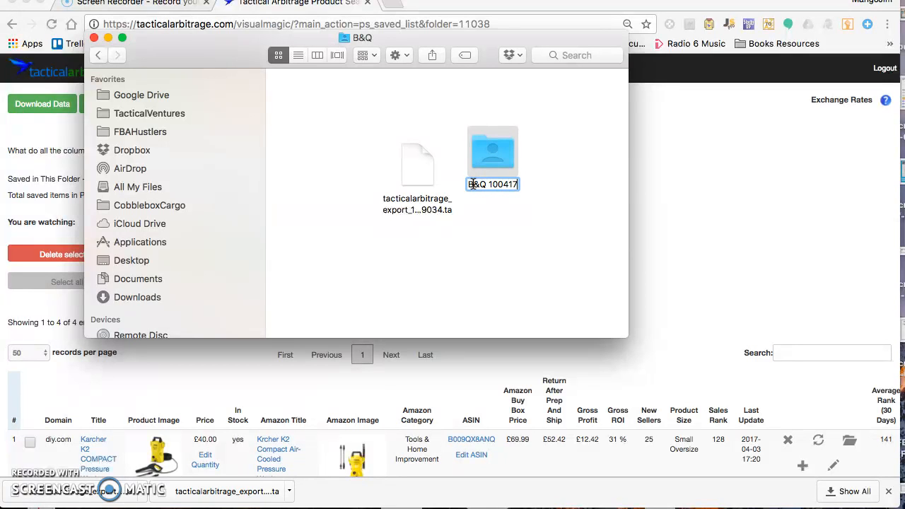
{"action": "left_click", "coordinate": [519, 243]}
{"action": "left_click_drag", "start_coordinate": [414, 172], "coordinate": [487, 164]}
Arrange the B&Q folder's contents by name
{"action": "left_click", "coordinate": [372, 132]}
{"action": "right_click", "coordinate": [372, 132]}
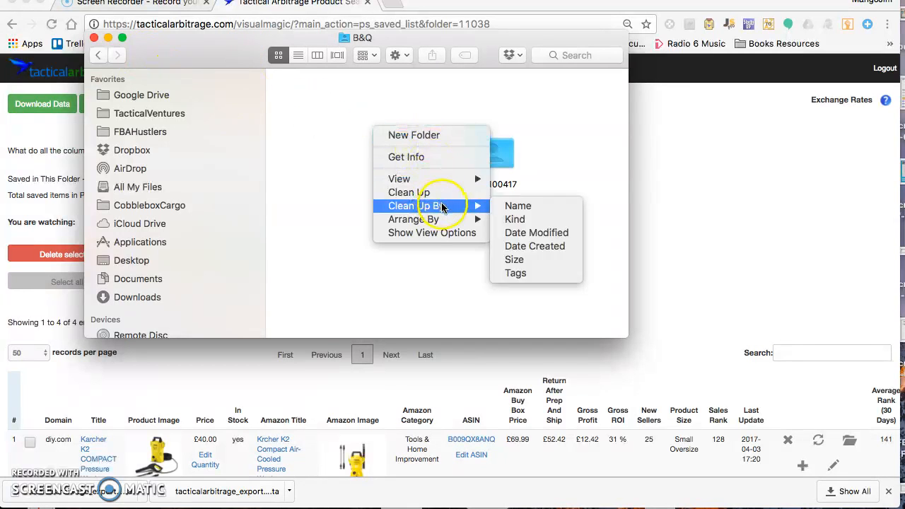
{"action": "mouse_move", "coordinate": [432, 219]}
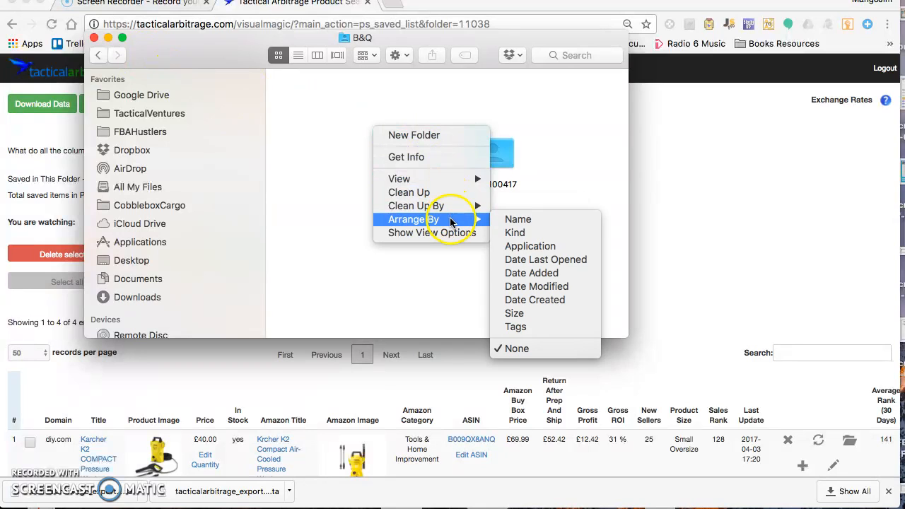
{"action": "left_click", "coordinate": [514, 221]}
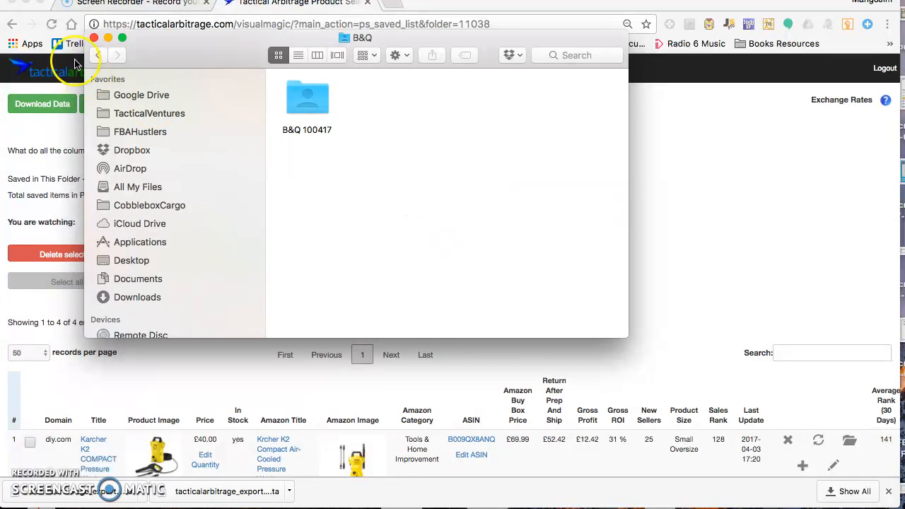
Open the Currys exports folder and create a new subfolder named Currys 100417
{"action": "left_click", "coordinate": [95, 56]}
{"action": "double_click", "coordinate": [464, 95]}
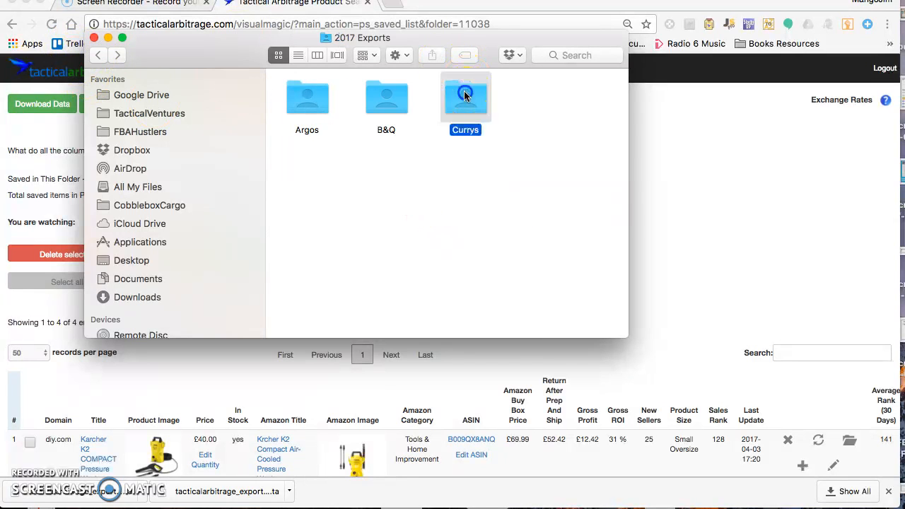
{"action": "right_click", "coordinate": [372, 135]}
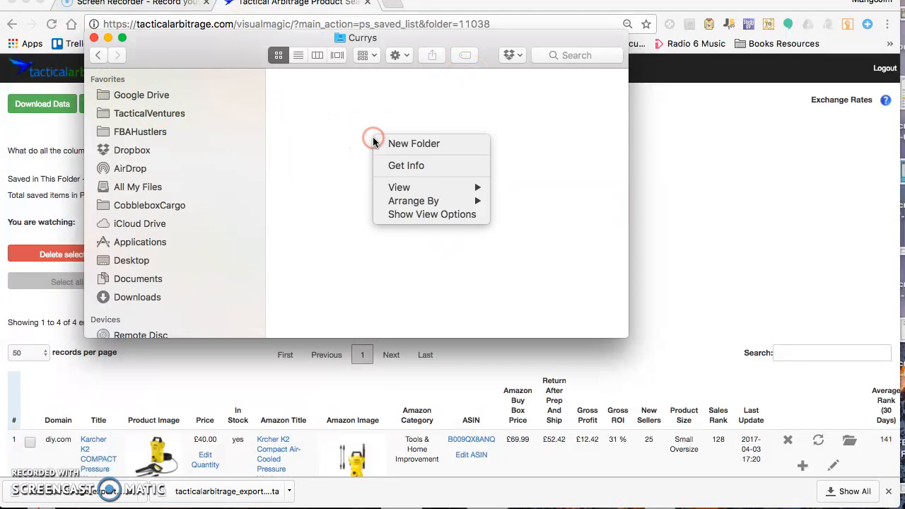
{"action": "left_click", "coordinate": [418, 144]}
{"action": "type", "text": "Currys 100417"}
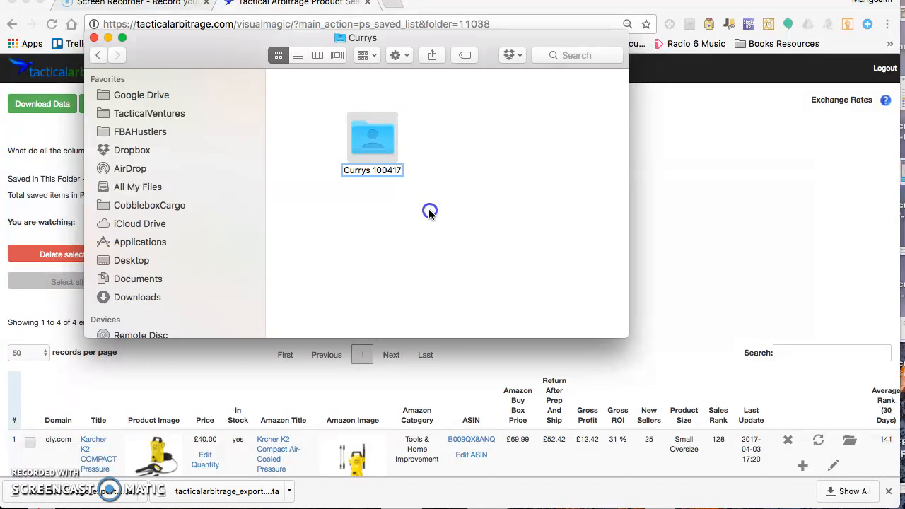
Arrange the Currys folder's contents by name
{"action": "left_click", "coordinate": [429, 212]}
{"action": "right_click", "coordinate": [429, 210]}
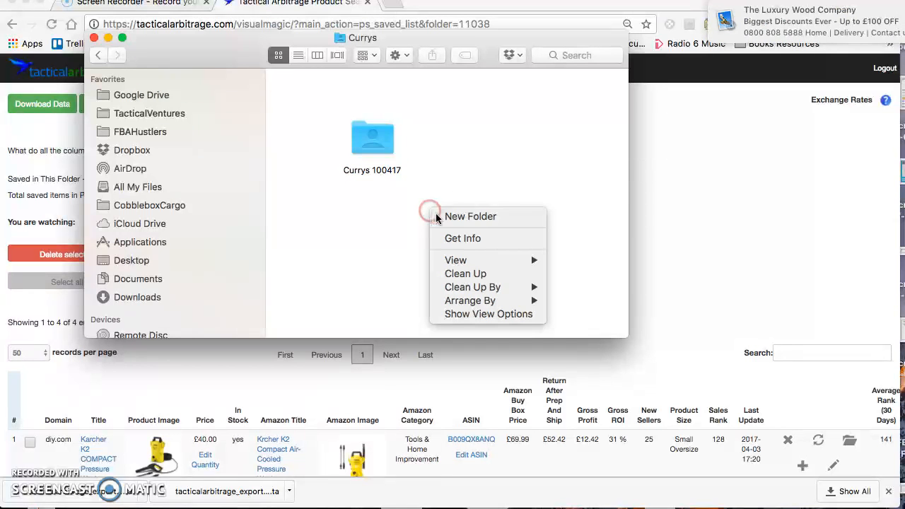
{"action": "mouse_move", "coordinate": [480, 303]}
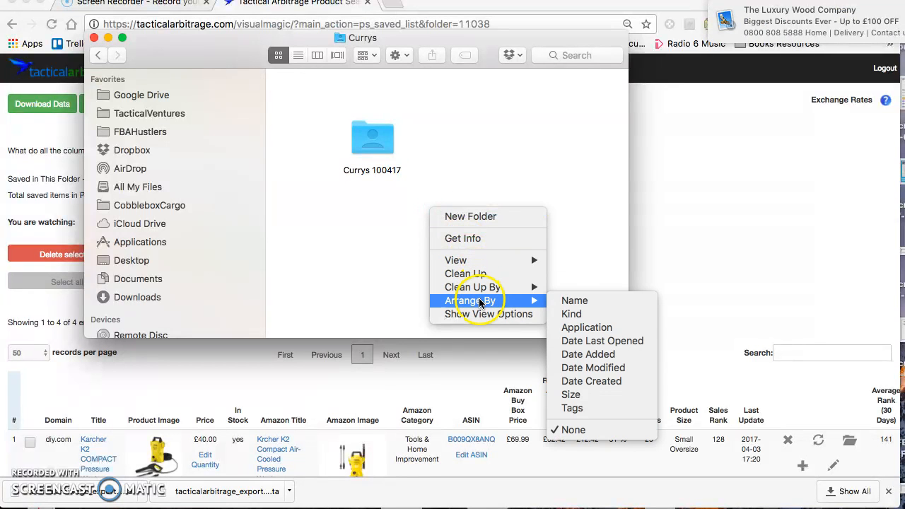
{"action": "left_click", "coordinate": [571, 300]}
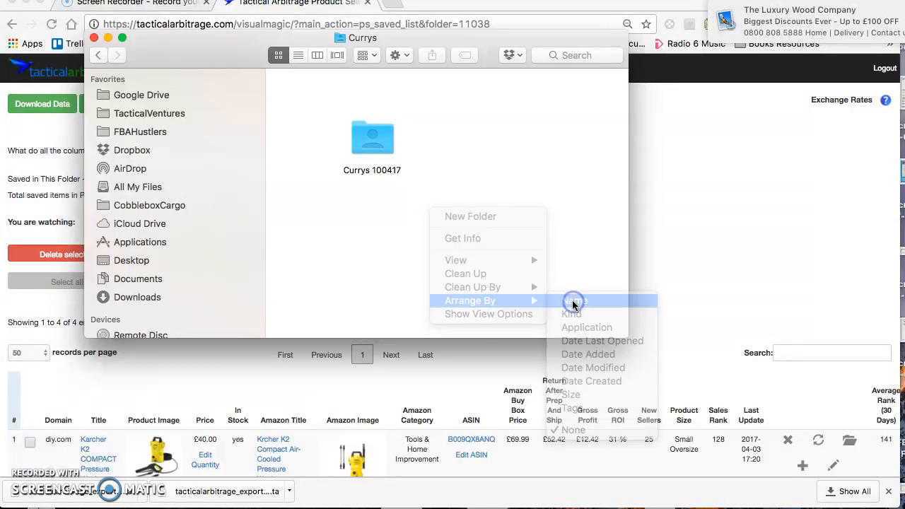
Open the Currys 100417 folder and return to the browser
{"action": "left_click", "coordinate": [340, 161]}
{"action": "double_click", "coordinate": [300, 99]}
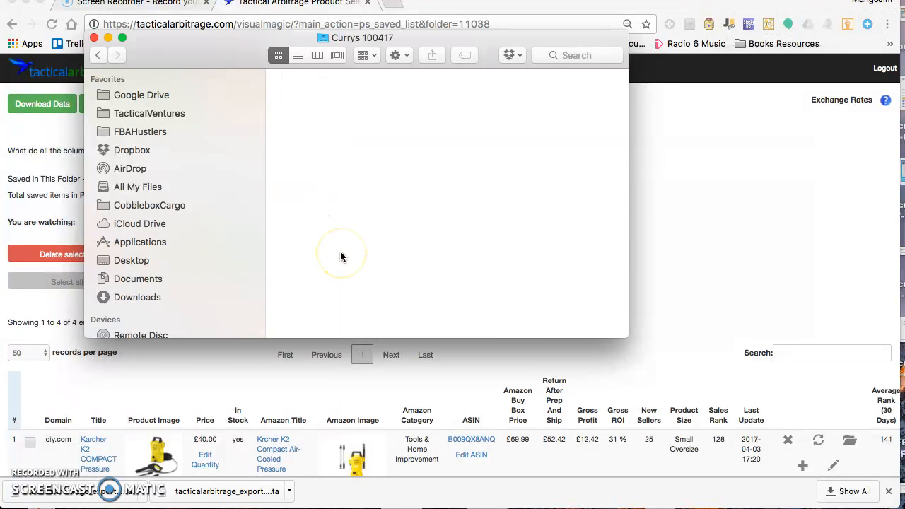
{"action": "left_click", "coordinate": [178, 385]}
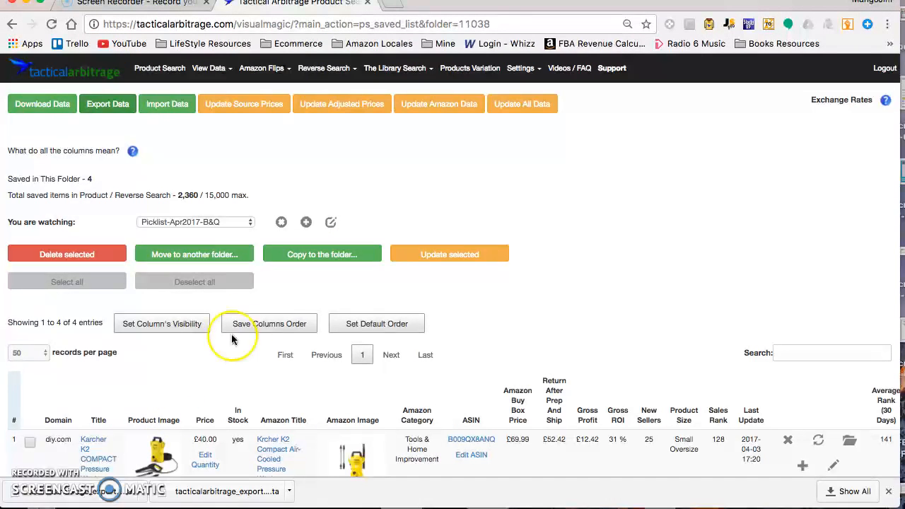
Load the PickList-Apr2017-Currys saved list and scroll to its products
{"action": "left_click", "coordinate": [246, 222]}
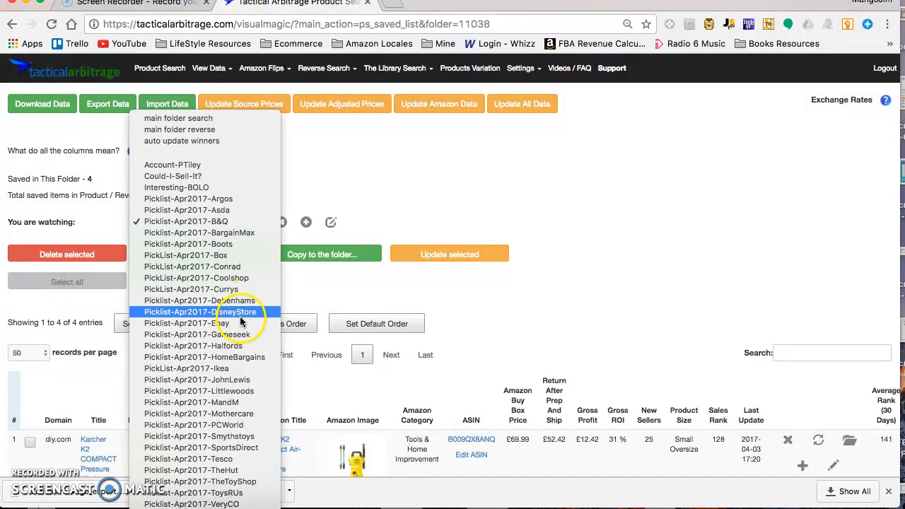
{"action": "left_click", "coordinate": [244, 289]}
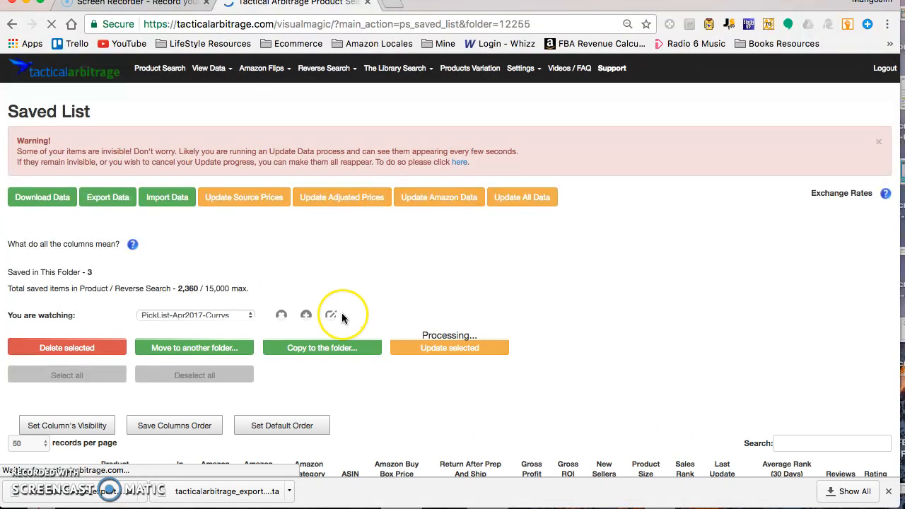
{"action": "scroll", "coordinate": [341, 317], "scroll_direction": "down", "scroll_amount": 5}
{"action": "scroll", "coordinate": [342, 317], "scroll_direction": "down", "scroll_amount": 3}
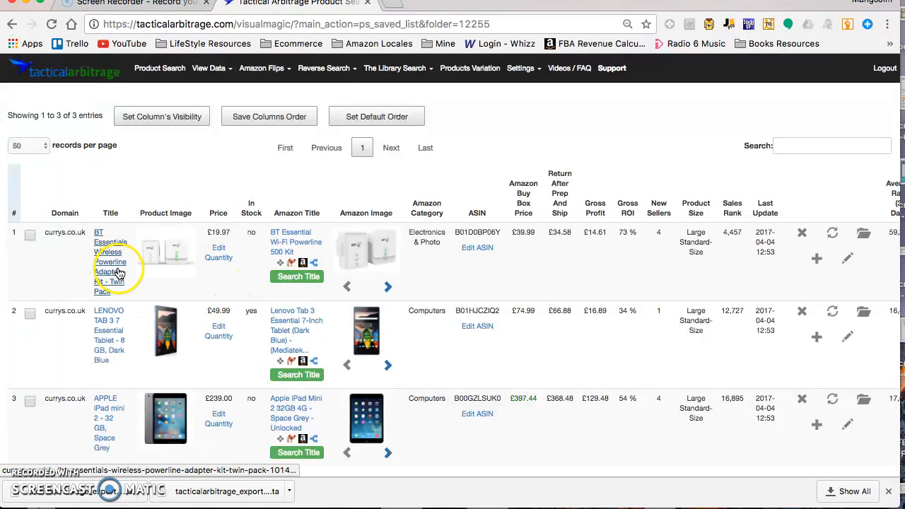
Export the Currys pick-list data from the saved list
{"action": "mouse_move", "coordinate": [163, 260]}
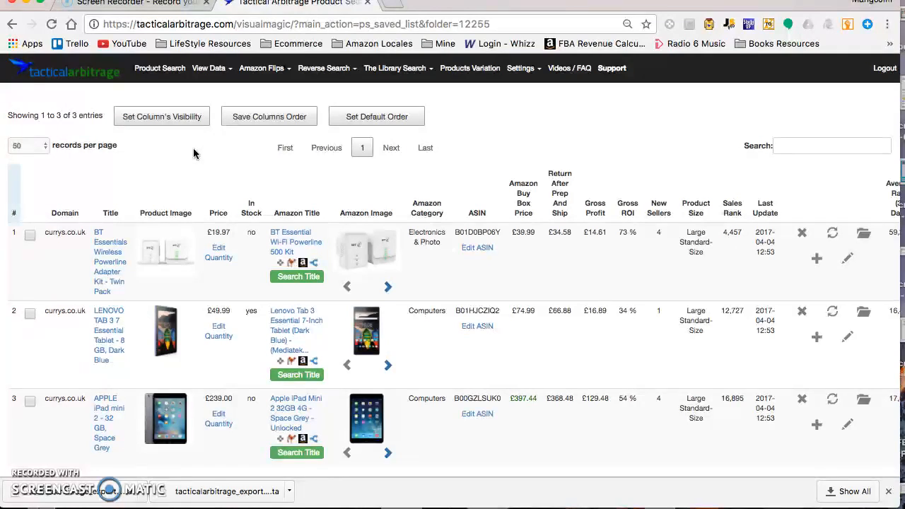
{"action": "scroll", "coordinate": [169, 141], "scroll_direction": "up", "scroll_amount": 5}
{"action": "scroll", "coordinate": [169, 145], "scroll_direction": "up", "scroll_amount": 2}
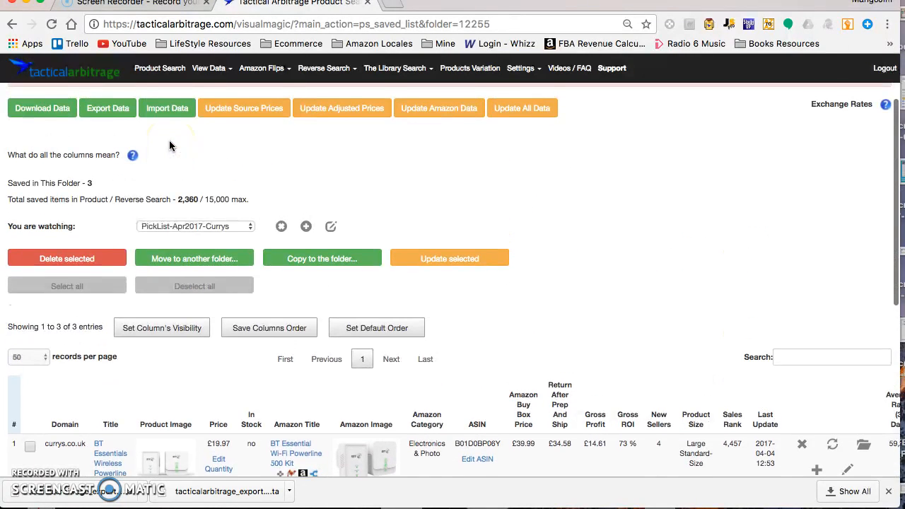
{"action": "left_click", "coordinate": [110, 161]}
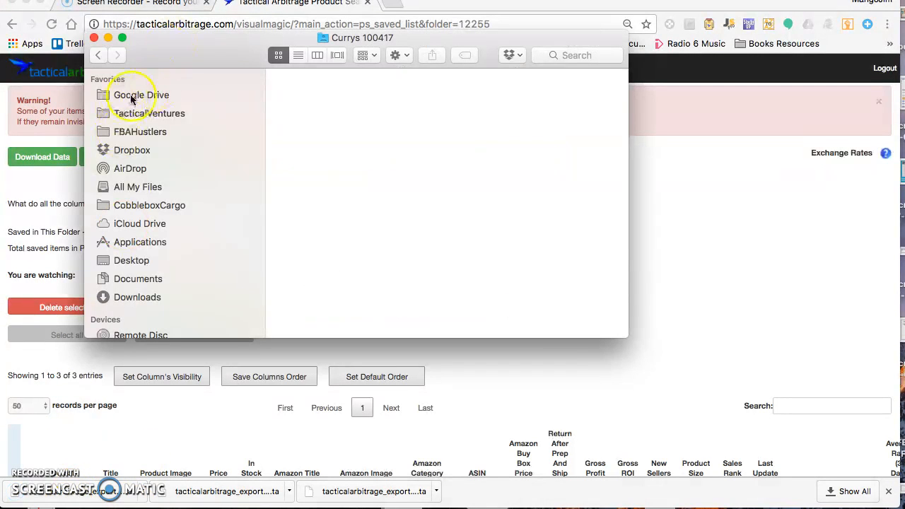
Move the downloaded Tactical Arbitrage export file into the Currys 100417 folder
{"action": "scroll", "coordinate": [166, 232], "scroll_direction": "down", "scroll_amount": 2}
{"action": "scroll", "coordinate": [166, 233], "scroll_direction": "up", "scroll_amount": 2}
{"action": "left_click", "coordinate": [134, 297]}
{"action": "left_click_drag", "start_coordinate": [343, 94], "coordinate": [363, 188]}
Arrange the Currys 100417 folder's contents by name
{"action": "right_click", "coordinate": [362, 189]}
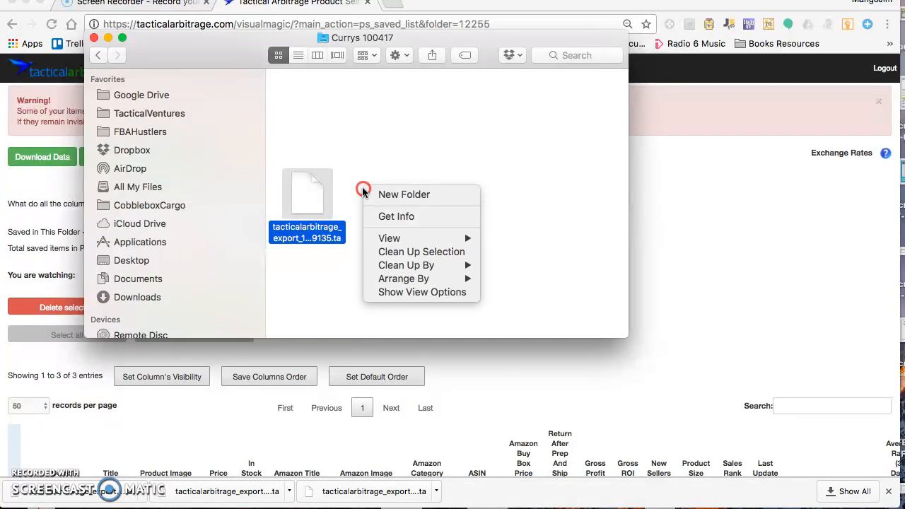
{"action": "mouse_move", "coordinate": [424, 279]}
{"action": "left_click", "coordinate": [503, 280]}
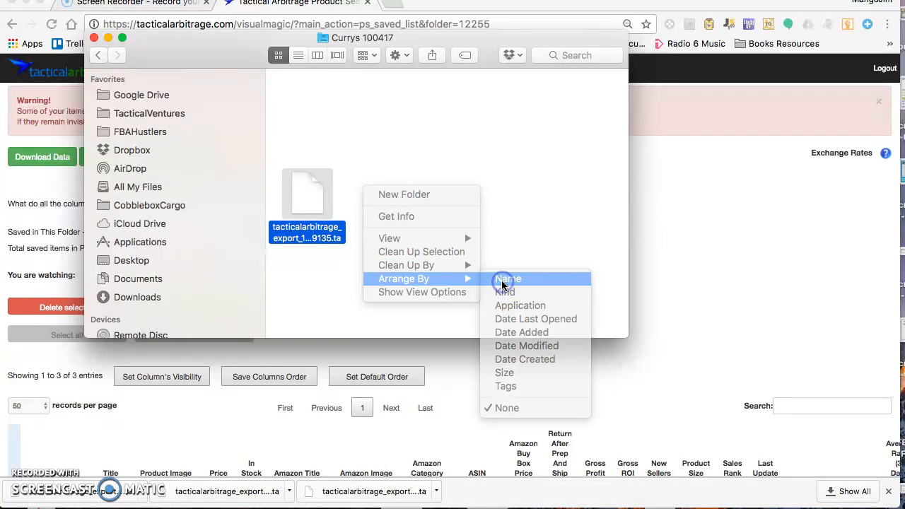
{"action": "left_click", "coordinate": [528, 247]}
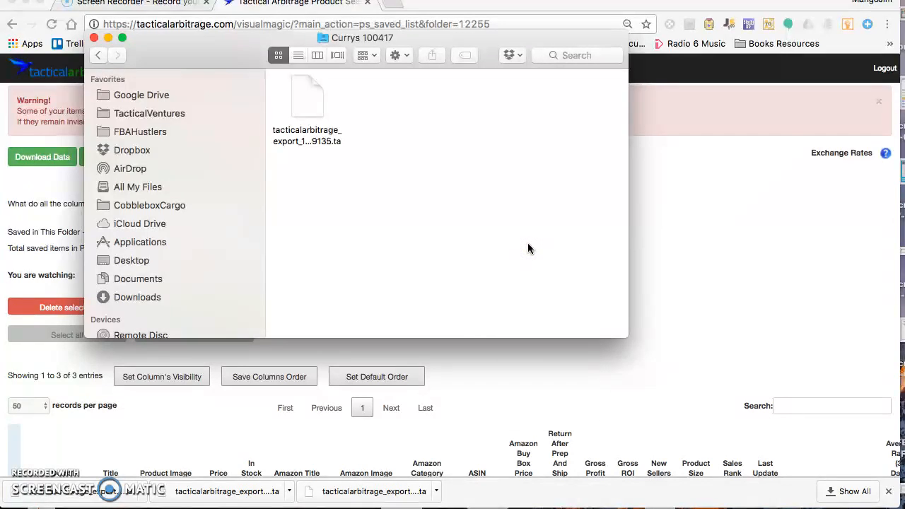